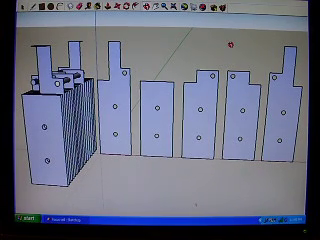
Orbit the plate stack through top-down, frontal, oblique and edge-on views of the plates
{"action": "mouse_move", "coordinate": [230, 44]}
{"action": "middle_mouse_down"}
{"action": "mouse_move", "coordinate": [219, 57]}
{"action": "mouse_move", "coordinate": [190, 44]}
{"action": "middle_mouse_up"}
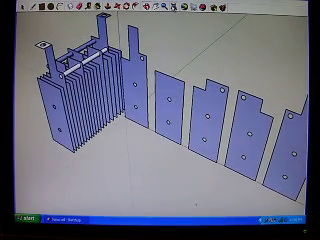
{"action": "middle_click_drag", "start_coordinate": [190, 44], "coordinate": [178, 20]}
{"action": "mouse_move", "coordinate": [207, 50]}
{"action": "middle_mouse_down"}
{"action": "mouse_move", "coordinate": [190, 69]}
{"action": "mouse_move", "coordinate": [176, 45]}
{"action": "mouse_move", "coordinate": [180, 22]}
{"action": "middle_mouse_up"}
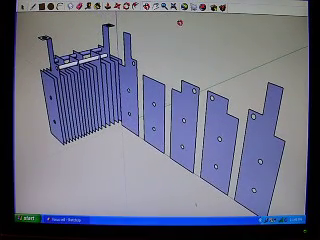
{"action": "mouse_move", "coordinate": [172, 72]}
{"action": "middle_mouse_down"}
{"action": "mouse_move", "coordinate": [181, 64]}
{"action": "mouse_move", "coordinate": [216, 50]}
{"action": "mouse_move", "coordinate": [193, 33]}
{"action": "mouse_move", "coordinate": [67, 12]}
{"action": "middle_mouse_up"}
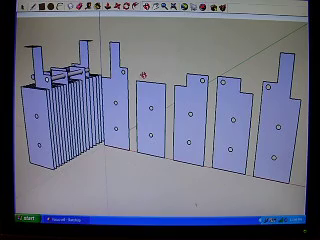
{"action": "middle_click_drag", "start_coordinate": [148, 71], "coordinate": [98, 104]}
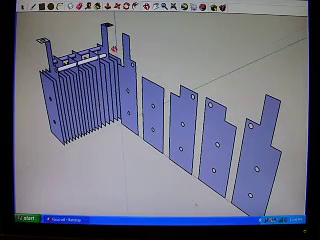
{"action": "mouse_move", "coordinate": [114, 48]}
{"action": "middle_mouse_down"}
{"action": "mouse_move", "coordinate": [127, 92]}
{"action": "mouse_move", "coordinate": [136, 101]}
{"action": "mouse_move", "coordinate": [127, 97]}
{"action": "middle_mouse_up"}
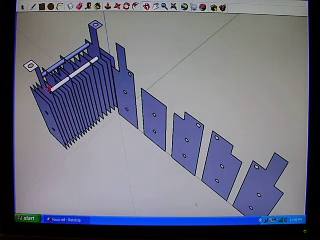
{"action": "mouse_move", "coordinate": [131, 45]}
{"action": "middle_mouse_down"}
{"action": "mouse_move", "coordinate": [119, 67]}
{"action": "mouse_move", "coordinate": [107, 57]}
{"action": "mouse_move", "coordinate": [123, 38]}
{"action": "middle_mouse_up"}
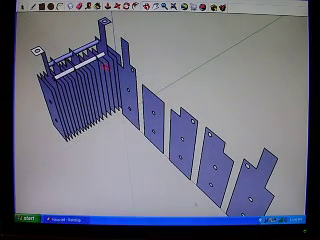
{"action": "mouse_move", "coordinate": [150, 90]}
{"action": "middle_mouse_down"}
{"action": "mouse_move", "coordinate": [85, 62]}
{"action": "mouse_move", "coordinate": [108, 96]}
{"action": "mouse_move", "coordinate": [74, 121]}
{"action": "mouse_move", "coordinate": [143, 125]}
{"action": "mouse_move", "coordinate": [186, 50]}
{"action": "middle_mouse_up"}
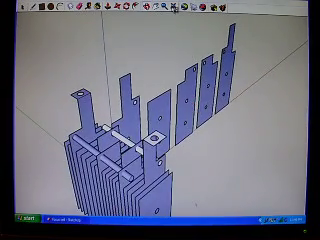
Fit the whole model in view, orbit around the finned block, and open the File menu
{"action": "left_click", "coordinate": [173, 8]}
{"action": "middle_click_drag", "start_coordinate": [168, 131], "coordinate": [200, 130]}
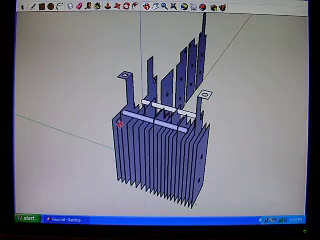
{"action": "mouse_move", "coordinate": [89, 125]}
{"action": "middle_mouse_down"}
{"action": "mouse_move", "coordinate": [205, 128]}
{"action": "mouse_move", "coordinate": [240, 141]}
{"action": "mouse_move", "coordinate": [170, 141]}
{"action": "middle_mouse_up"}
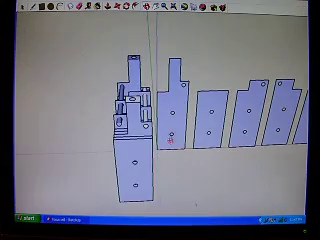
{"action": "middle_click_drag", "start_coordinate": [170, 20], "coordinate": [176, 18]}
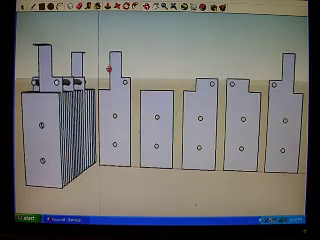
{"action": "middle_click_drag", "start_coordinate": [108, 69], "coordinate": [68, 130]}
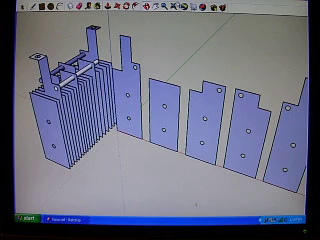
{"action": "middle_click_drag", "start_coordinate": [160, 120], "coordinate": [140, 120]}
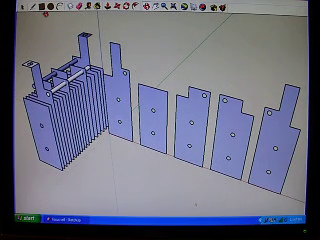
{"action": "left_click", "coordinate": [20, 3]}
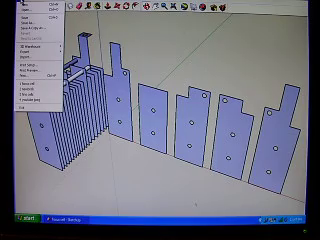
Load the hexagonal brick dry cell from recent files and inspect it from above and the front
{"action": "left_click", "coordinate": [35, 88]}
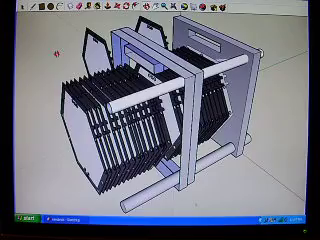
{"action": "mouse_move", "coordinate": [57, 54]}
{"action": "middle_mouse_down"}
{"action": "mouse_move", "coordinate": [180, 60]}
{"action": "mouse_move", "coordinate": [247, 37]}
{"action": "middle_mouse_up"}
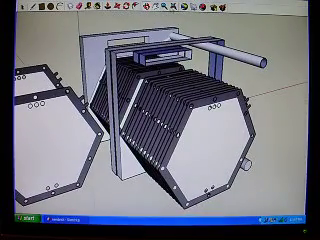
{"action": "left_click", "coordinate": [177, 8]}
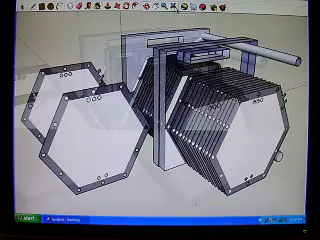
{"action": "mouse_move", "coordinate": [147, 138]}
{"action": "middle_mouse_down"}
{"action": "mouse_move", "coordinate": [113, 98]}
{"action": "mouse_move", "coordinate": [153, 130]}
{"action": "mouse_move", "coordinate": [158, 130]}
{"action": "middle_mouse_up"}
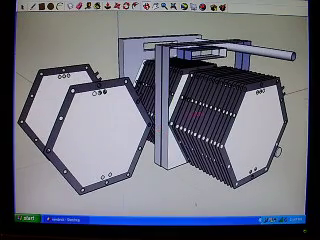
{"action": "mouse_move", "coordinate": [259, 91]}
{"action": "middle_mouse_down"}
{"action": "mouse_move", "coordinate": [243, 110]}
{"action": "mouse_move", "coordinate": [213, 125]}
{"action": "mouse_move", "coordinate": [109, 120]}
{"action": "mouse_move", "coordinate": [85, 115]}
{"action": "middle_mouse_up"}
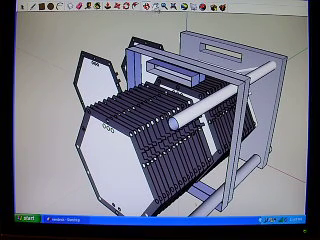
Orbit the hexagonal dry cell to see its hexagon panel, the frame's inner side, the side and the top
{"action": "middle_click_drag", "start_coordinate": [55, 36], "coordinate": [37, 44]}
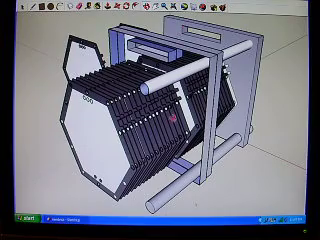
{"action": "mouse_move", "coordinate": [172, 118]}
{"action": "middle_mouse_down"}
{"action": "mouse_move", "coordinate": [105, 155]}
{"action": "mouse_move", "coordinate": [83, 153]}
{"action": "mouse_move", "coordinate": [58, 128]}
{"action": "middle_mouse_up"}
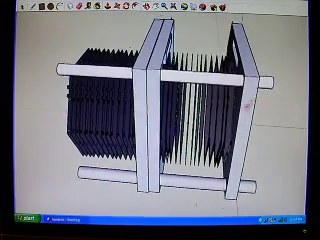
{"action": "mouse_move", "coordinate": [160, 120]}
{"action": "middle_mouse_down"}
{"action": "mouse_move", "coordinate": [150, 135]}
{"action": "mouse_move", "coordinate": [180, 120]}
{"action": "middle_mouse_up"}
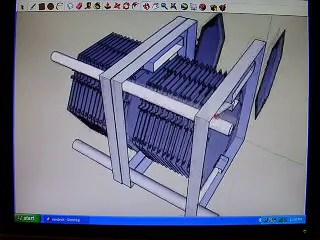
{"action": "middle_click_drag", "start_coordinate": [215, 118], "coordinate": [220, 113]}
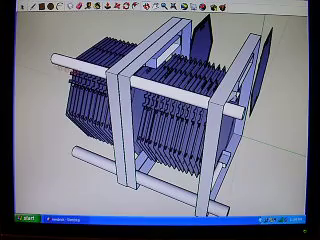
{"action": "mouse_move", "coordinate": [253, 75]}
{"action": "middle_mouse_down"}
{"action": "mouse_move", "coordinate": [205, 98]}
{"action": "mouse_move", "coordinate": [178, 95]}
{"action": "mouse_move", "coordinate": [180, 57]}
{"action": "mouse_move", "coordinate": [185, 42]}
{"action": "middle_mouse_up"}
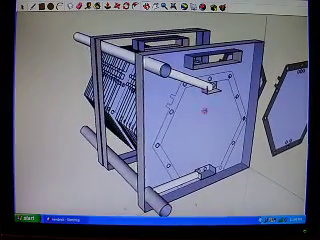
{"action": "mouse_move", "coordinate": [205, 111]}
{"action": "middle_mouse_down"}
{"action": "mouse_move", "coordinate": [177, 100]}
{"action": "mouse_move", "coordinate": [177, 88]}
{"action": "mouse_move", "coordinate": [185, 78]}
{"action": "mouse_move", "coordinate": [200, 80]}
{"action": "middle_mouse_up"}
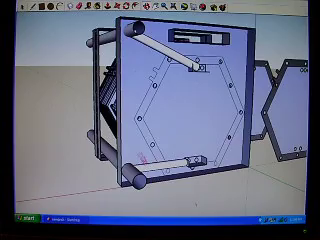
{"action": "mouse_move", "coordinate": [130, 140]}
{"action": "middle_mouse_down"}
{"action": "mouse_move", "coordinate": [195, 155]}
{"action": "mouse_move", "coordinate": [303, 148]}
{"action": "middle_mouse_up"}
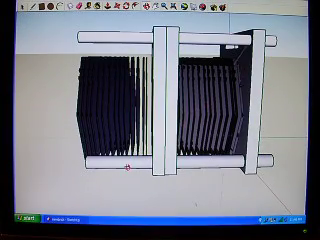
{"action": "mouse_move", "coordinate": [250, 40]}
{"action": "middle_mouse_down"}
{"action": "mouse_move", "coordinate": [225, 100]}
{"action": "mouse_move", "coordinate": [185, 100]}
{"action": "mouse_move", "coordinate": [152, 90]}
{"action": "mouse_move", "coordinate": [148, 85]}
{"action": "mouse_move", "coordinate": [150, 100]}
{"action": "middle_mouse_up"}
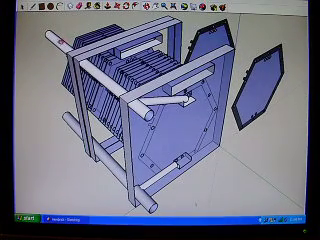
Load the yellow cylinder wet-cell model from recent files and view it from above and low
{"action": "left_click", "coordinate": [8, 1]}
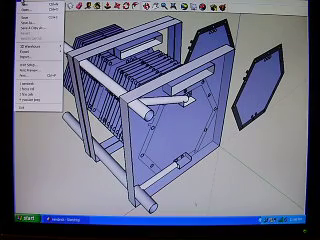
{"action": "left_click", "coordinate": [35, 94]}
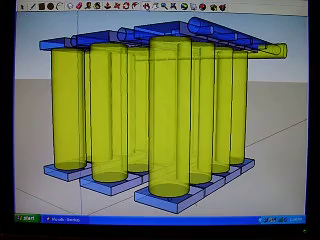
{"action": "mouse_move", "coordinate": [118, 17]}
{"action": "middle_mouse_down"}
{"action": "mouse_move", "coordinate": [130, 95]}
{"action": "mouse_move", "coordinate": [148, 75]}
{"action": "middle_mouse_up"}
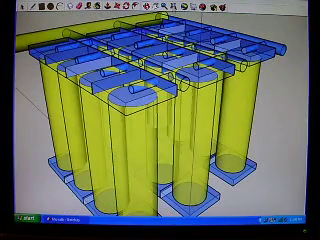
{"action": "scroll", "coordinate": [160, 120], "scroll_direction": "down", "scroll_amount": 3}
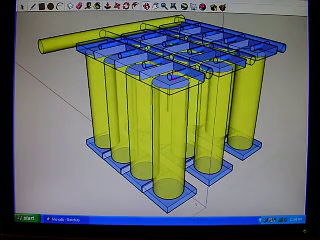
{"action": "mouse_move", "coordinate": [173, 123]}
{"action": "middle_mouse_down"}
{"action": "mouse_move", "coordinate": [180, 112]}
{"action": "mouse_move", "coordinate": [193, 68]}
{"action": "mouse_move", "coordinate": [196, 45]}
{"action": "mouse_move", "coordinate": [178, 87]}
{"action": "mouse_move", "coordinate": [152, 133]}
{"action": "mouse_move", "coordinate": [157, 144]}
{"action": "mouse_move", "coordinate": [160, 175]}
{"action": "mouse_move", "coordinate": [183, 139]}
{"action": "mouse_move", "coordinate": [104, 127]}
{"action": "mouse_move", "coordinate": [120, 100]}
{"action": "middle_mouse_up"}
{"action": "mouse_move", "coordinate": [160, 120]}
{"action": "middle_mouse_down"}
{"action": "mouse_move", "coordinate": [150, 110]}
{"action": "mouse_move", "coordinate": [155, 130]}
{"action": "middle_mouse_up"}
{"action": "middle_click_drag", "start_coordinate": [205, 75], "coordinate": [170, 98]}
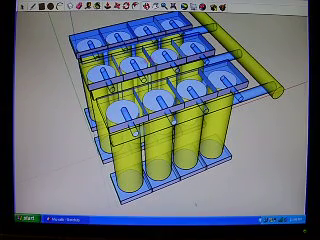
Orbit the cylinder array between side-on and nearly top-down views
{"action": "middle_click_drag", "start_coordinate": [114, 88], "coordinate": [181, 77]}
{"action": "mouse_move", "coordinate": [187, 101]}
{"action": "middle_mouse_down"}
{"action": "mouse_move", "coordinate": [176, 95]}
{"action": "mouse_move", "coordinate": [181, 66]}
{"action": "mouse_move", "coordinate": [202, 43]}
{"action": "mouse_move", "coordinate": [234, 43]}
{"action": "mouse_move", "coordinate": [175, 88]}
{"action": "mouse_move", "coordinate": [165, 100]}
{"action": "middle_mouse_up"}
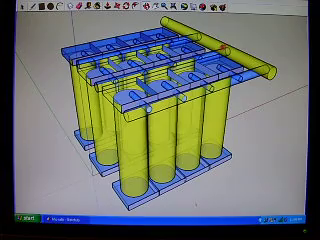
{"action": "mouse_move", "coordinate": [230, 42]}
{"action": "middle_mouse_down"}
{"action": "mouse_move", "coordinate": [196, 107]}
{"action": "mouse_move", "coordinate": [205, 88]}
{"action": "mouse_move", "coordinate": [226, 62]}
{"action": "middle_mouse_up"}
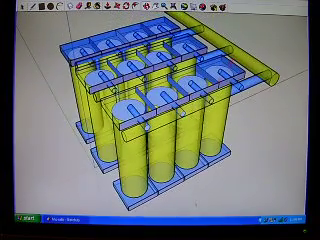
{"action": "mouse_move", "coordinate": [203, 100]}
{"action": "middle_mouse_down"}
{"action": "mouse_move", "coordinate": [211, 79]}
{"action": "mouse_move", "coordinate": [205, 100]}
{"action": "middle_mouse_up"}
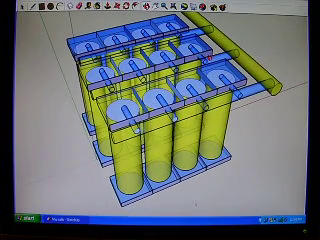
{"action": "middle_click_drag", "start_coordinate": [171, 74], "coordinate": [203, 50]}
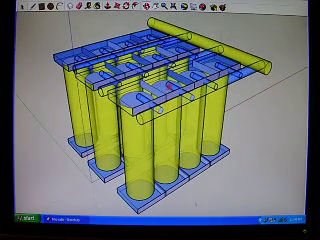
{"action": "middle_click_drag", "start_coordinate": [172, 90], "coordinate": [176, 77]}
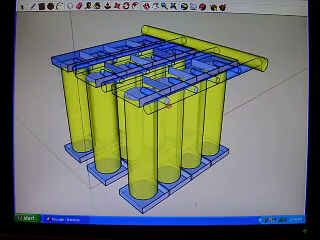
Orbit higher so the cross rod runs across the view, then open the File menu
{"action": "middle_click_drag", "start_coordinate": [168, 103], "coordinate": [223, 91]}
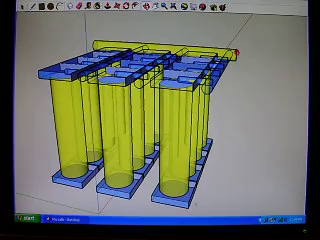
{"action": "mouse_move", "coordinate": [226, 88]}
{"action": "middle_mouse_down"}
{"action": "mouse_move", "coordinate": [170, 125]}
{"action": "mouse_move", "coordinate": [176, 118]}
{"action": "mouse_move", "coordinate": [178, 97]}
{"action": "mouse_move", "coordinate": [178, 112]}
{"action": "middle_mouse_up"}
{"action": "scroll", "coordinate": [61, 31], "scroll_direction": "down", "scroll_amount": 2}
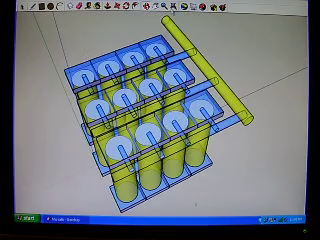
{"action": "middle_click_drag", "start_coordinate": [90, 57], "coordinate": [185, 72]}
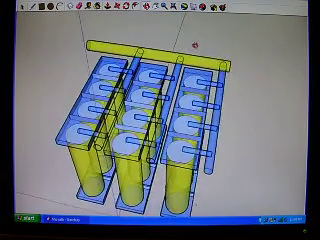
{"action": "middle_click_drag", "start_coordinate": [45, 45], "coordinate": [30, 35]}
{"action": "left_click", "coordinate": [8, 2]}
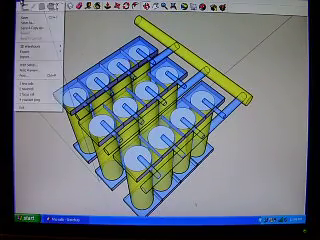
Load the upright holed-panel plate stack model from recent files and orbit around it
{"action": "left_click", "coordinate": [32, 95]}
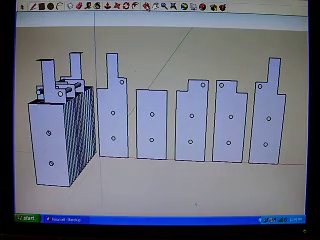
{"action": "middle_click_drag", "start_coordinate": [164, 69], "coordinate": [143, 73]}
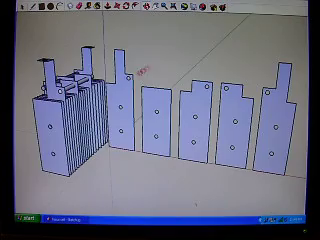
{"action": "mouse_move", "coordinate": [219, 60]}
{"action": "middle_mouse_down"}
{"action": "mouse_move", "coordinate": [198, 125]}
{"action": "mouse_move", "coordinate": [256, 77]}
{"action": "mouse_move", "coordinate": [263, 58]}
{"action": "mouse_move", "coordinate": [263, 46]}
{"action": "middle_mouse_up"}
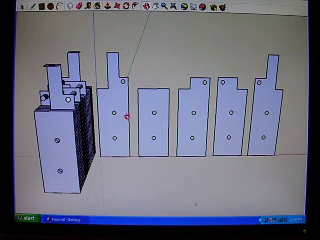